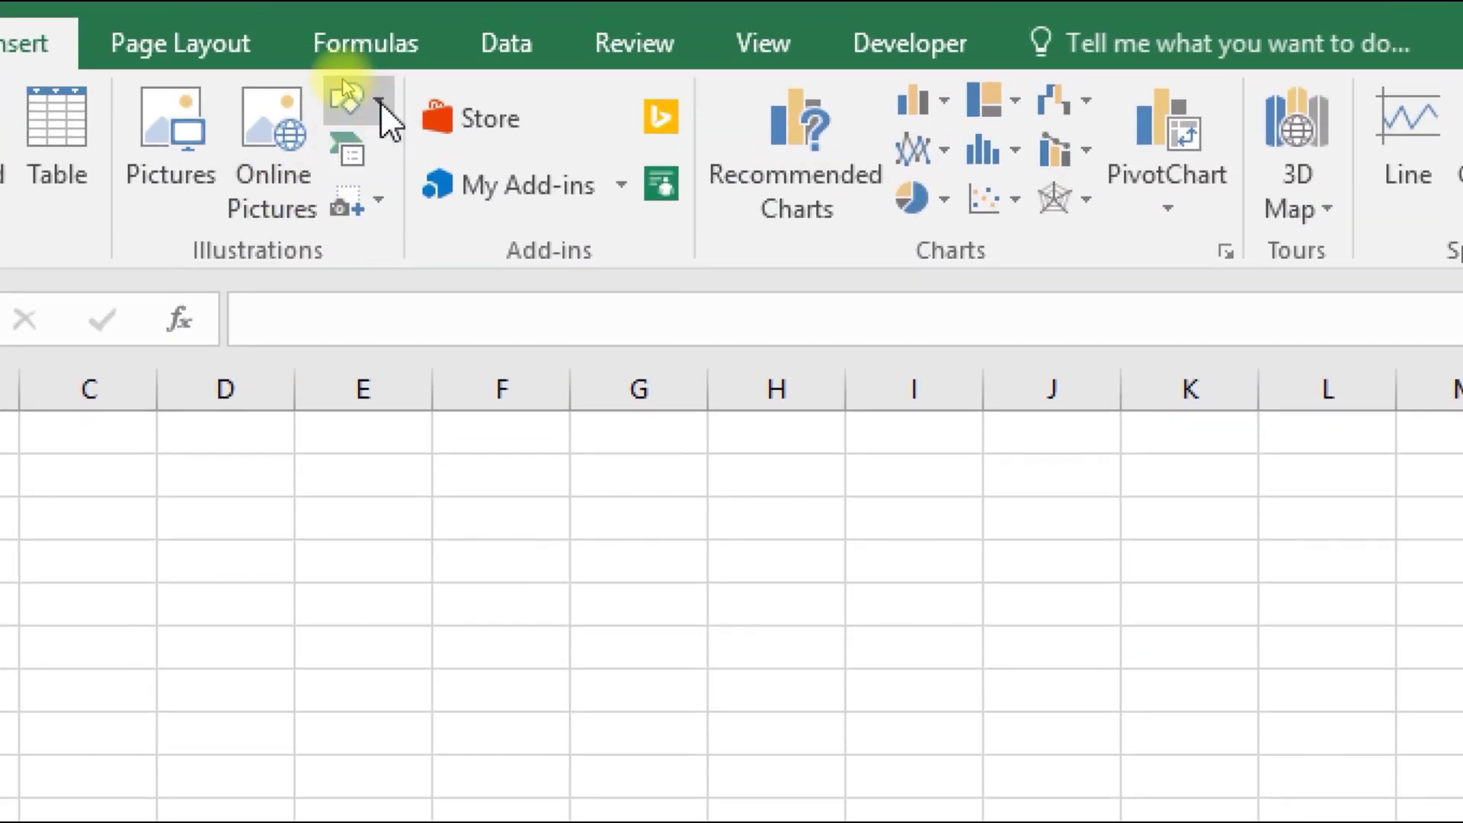
# Step: Open the Shapes gallery from the Insert tab's Illustrations group on the empty sheet
pyautogui.click(346, 95)
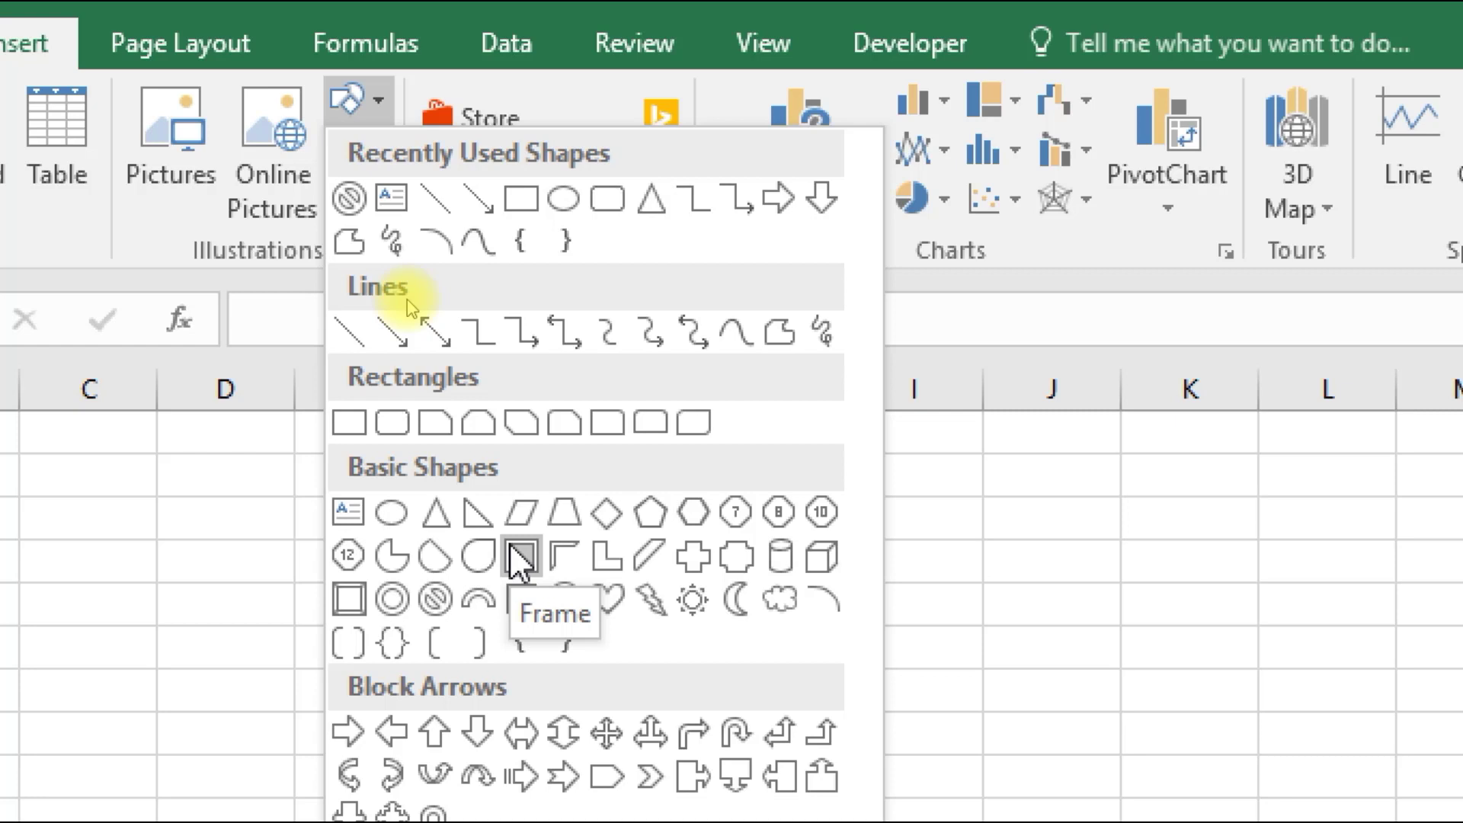
# Step: Draw a Frame shape from around C3 to E10, about 1.52" square
pyautogui.click(510, 545)
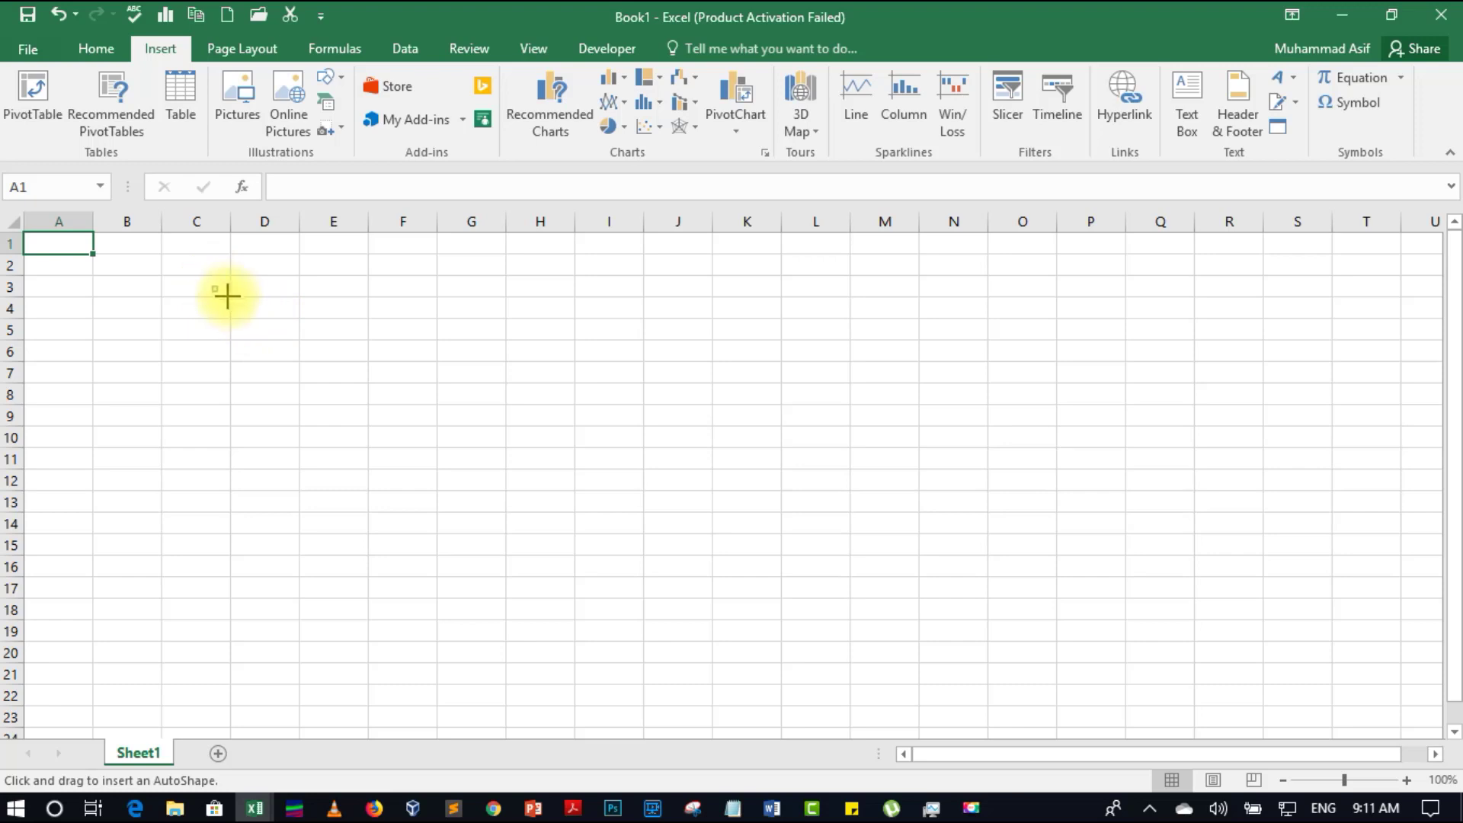
pyautogui.moveTo(212, 286)
pyautogui.mouseDown()
pyautogui.moveTo(315, 388)
pyautogui.moveTo(336, 461)
pyautogui.moveTo(431, 434)
pyautogui.moveTo(395, 350)
pyautogui.moveTo(321, 355)
pyautogui.moveTo(333, 405)
pyautogui.moveTo(376, 413)
pyautogui.moveTo(317, 373)
pyautogui.moveTo(467, 510)
pyautogui.moveTo(310, 336)
pyautogui.moveTo(405, 428)
pyautogui.moveTo(277, 314)
pyautogui.moveTo(386, 424)
pyautogui.moveTo(241, 294)
pyautogui.moveTo(157, 255)
pyautogui.moveTo(270, 342)
pyautogui.mouseUp()
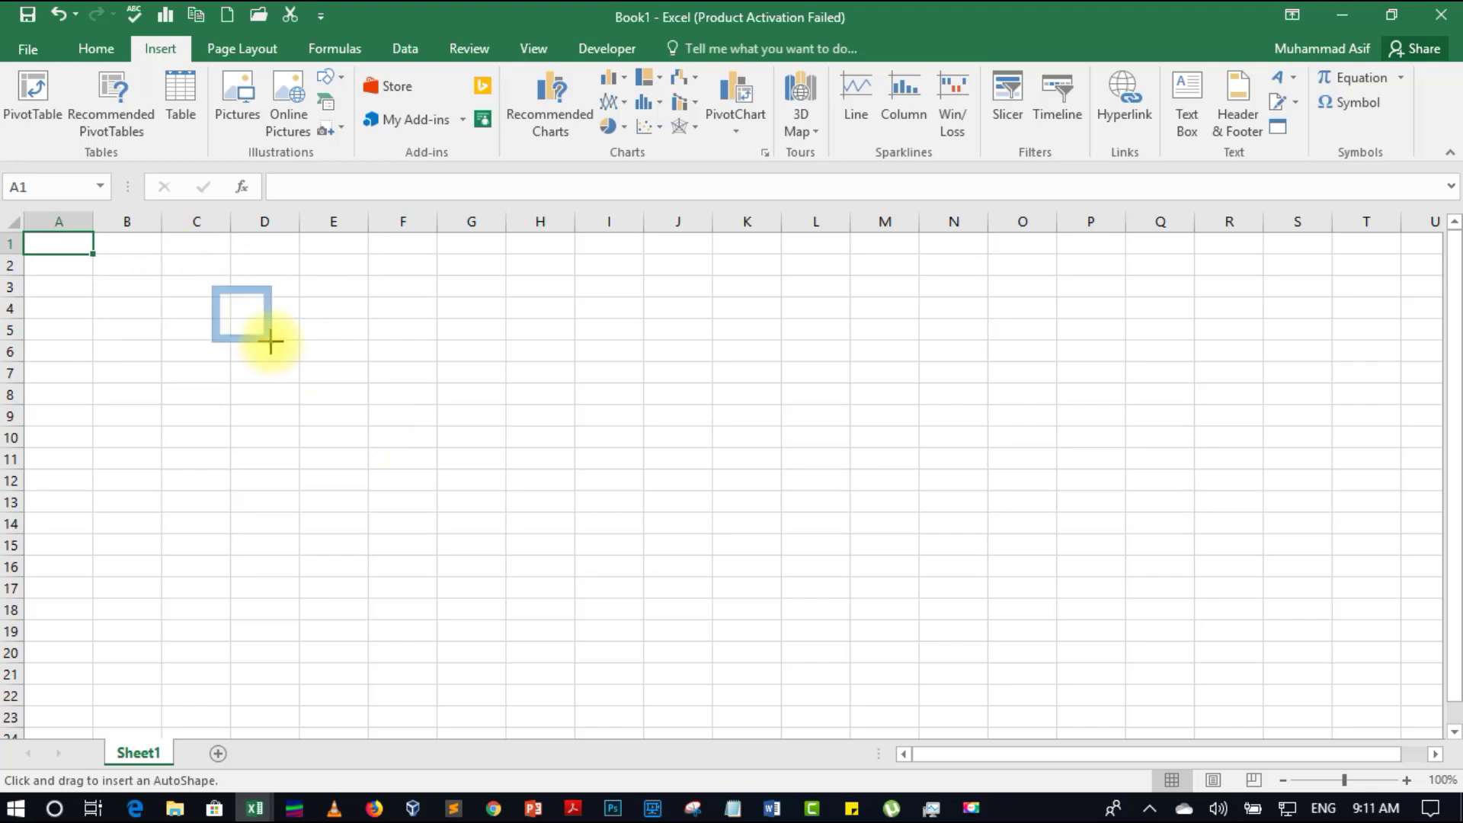
pyautogui.moveTo(271, 342)
pyautogui.mouseDown()
pyautogui.moveTo(287, 391)
pyautogui.moveTo(337, 396)
pyautogui.moveTo(341, 429)
pyautogui.moveTo(549, 439)
pyautogui.mouseUp()
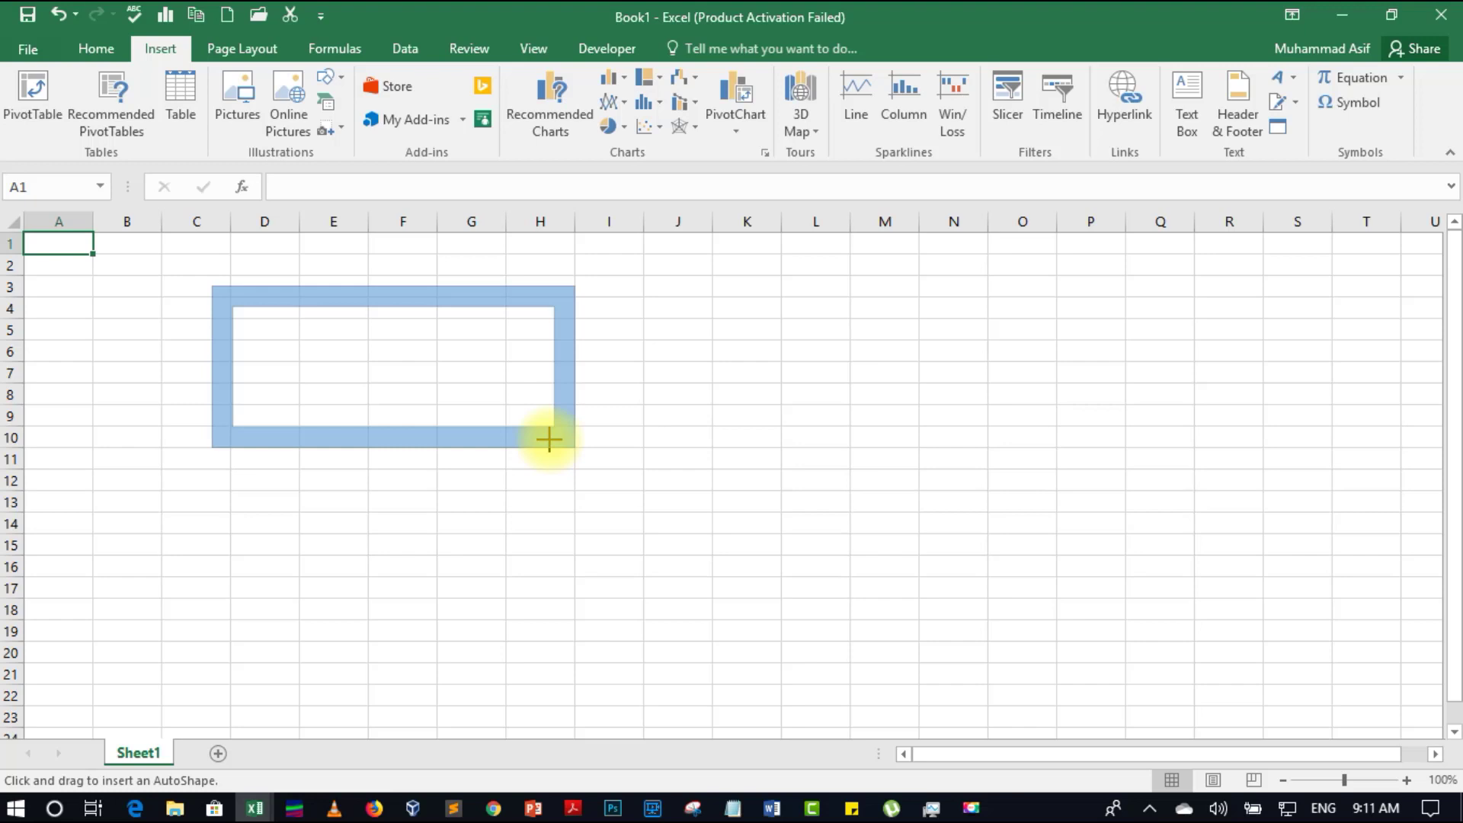
pyautogui.moveTo(549, 439)
pyautogui.mouseDown()
pyautogui.moveTo(549, 463)
pyautogui.moveTo(516, 431)
pyautogui.moveTo(371, 402)
pyautogui.mouseUp()
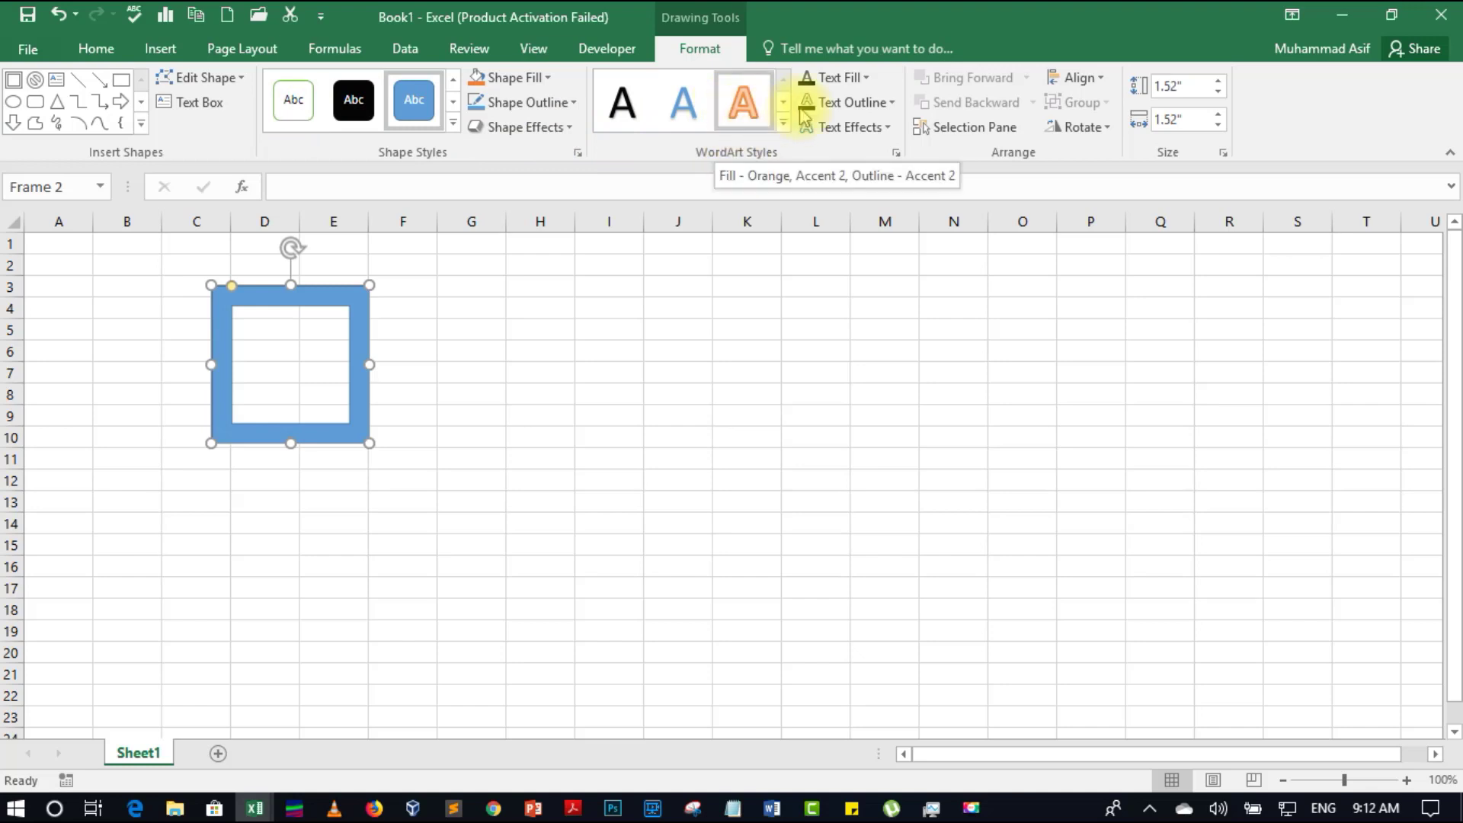
# Step: Review the frame's Align and Rotate options without changing it, then return to Insert
pyautogui.click(1082, 79)
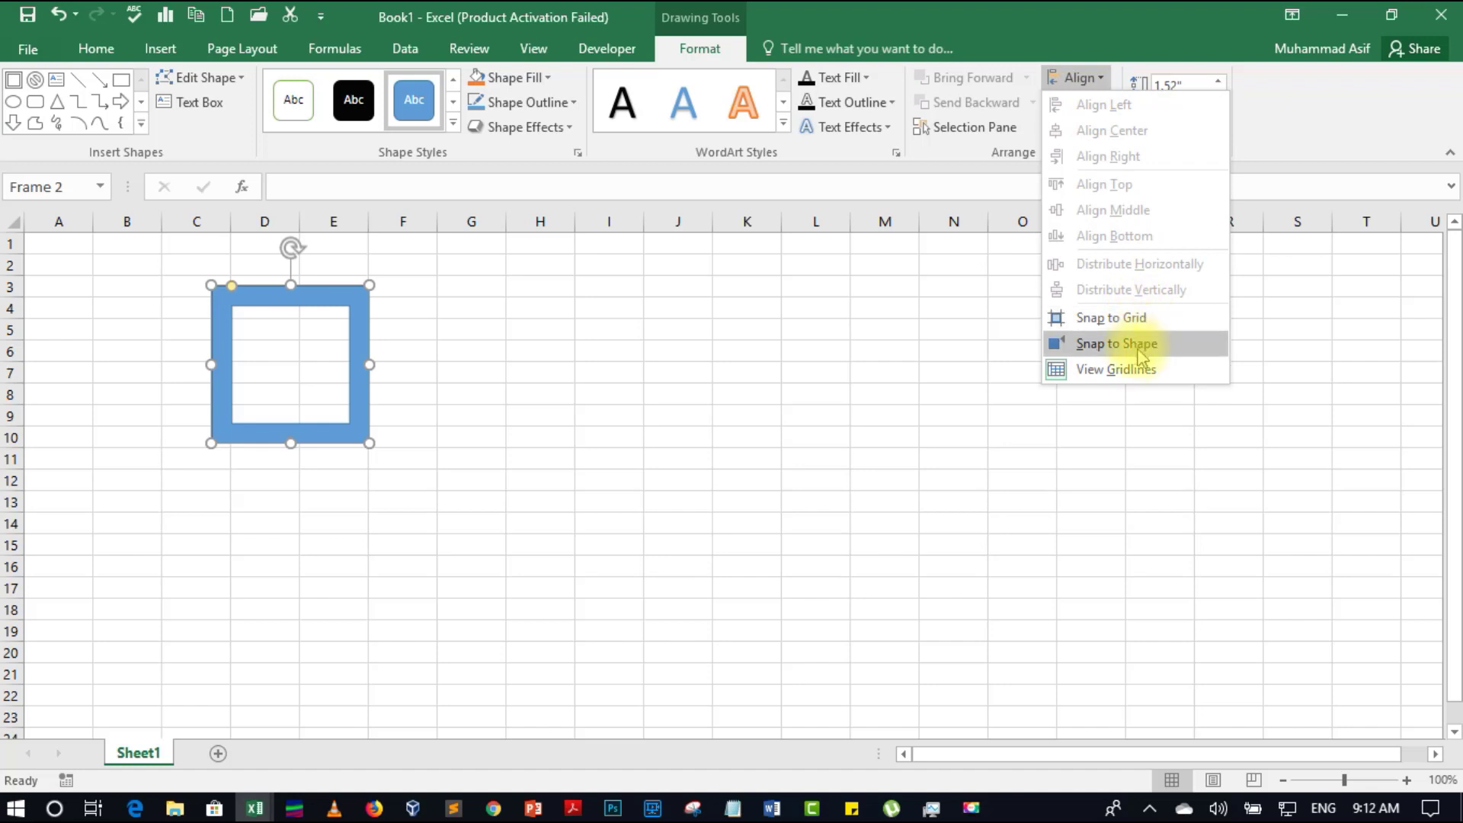
pyautogui.click(957, 313)
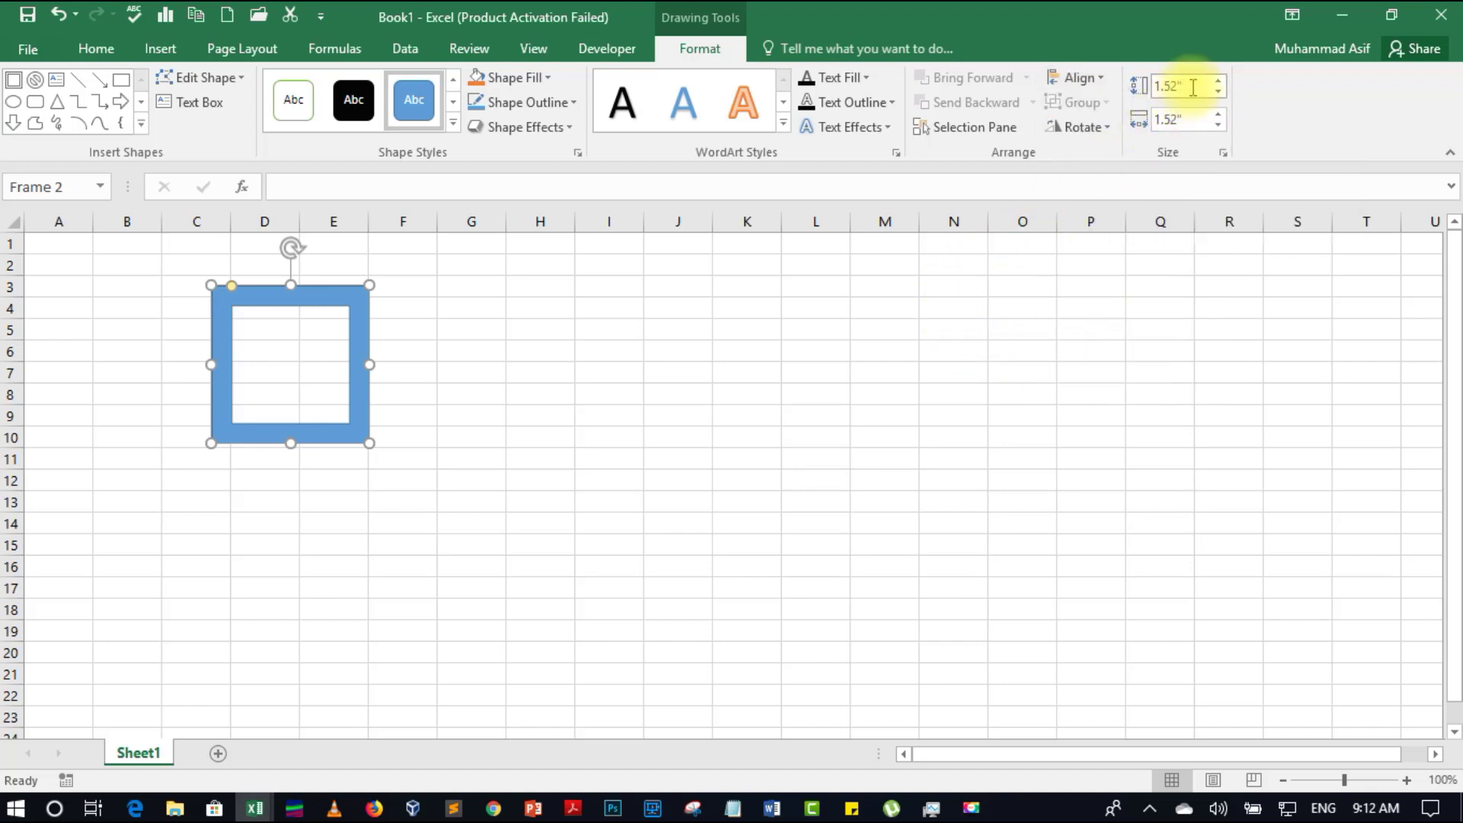
pyautogui.hotkey('ctrl', '1')
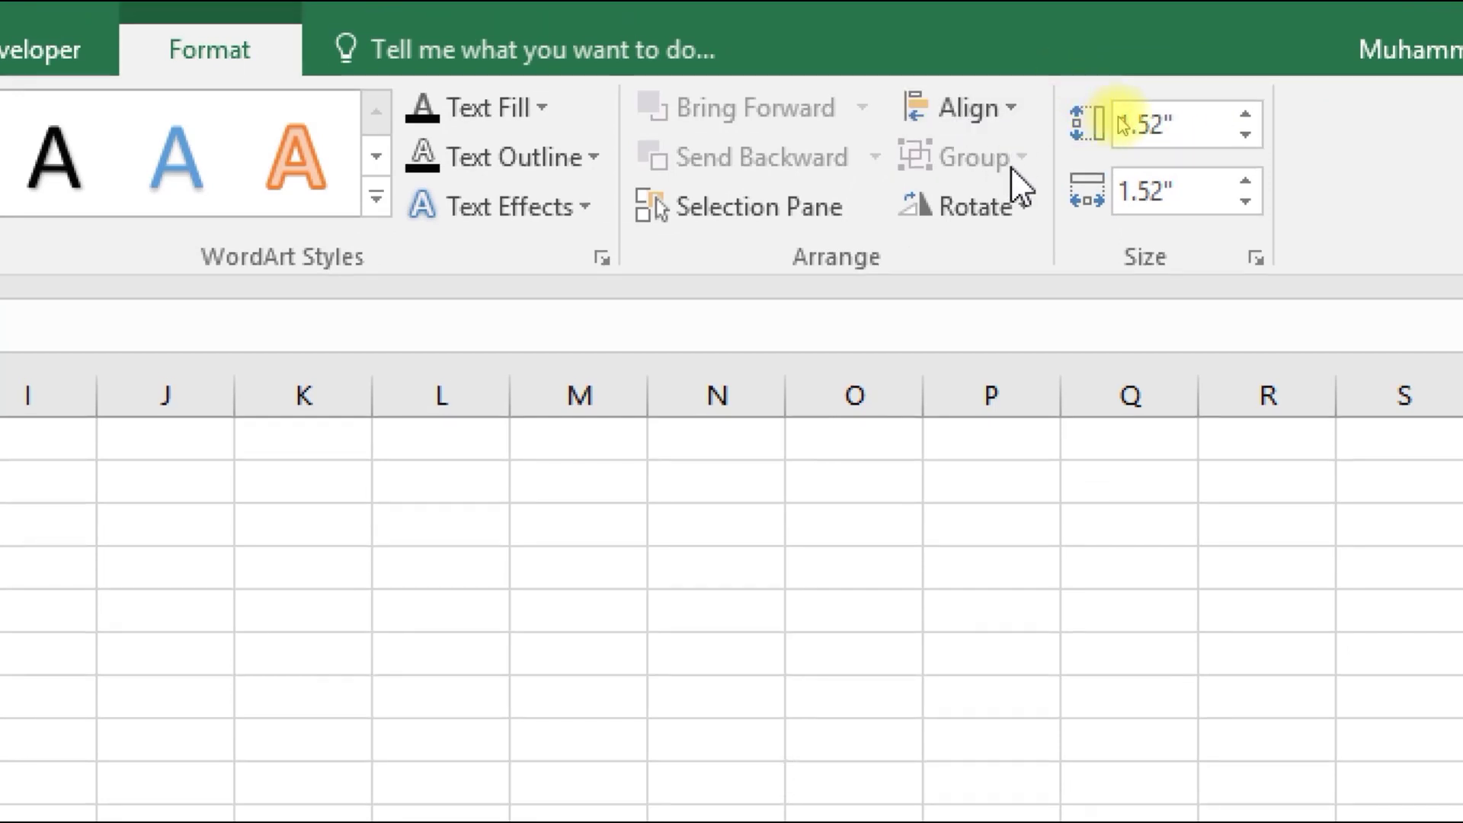
pyautogui.click(1018, 202)
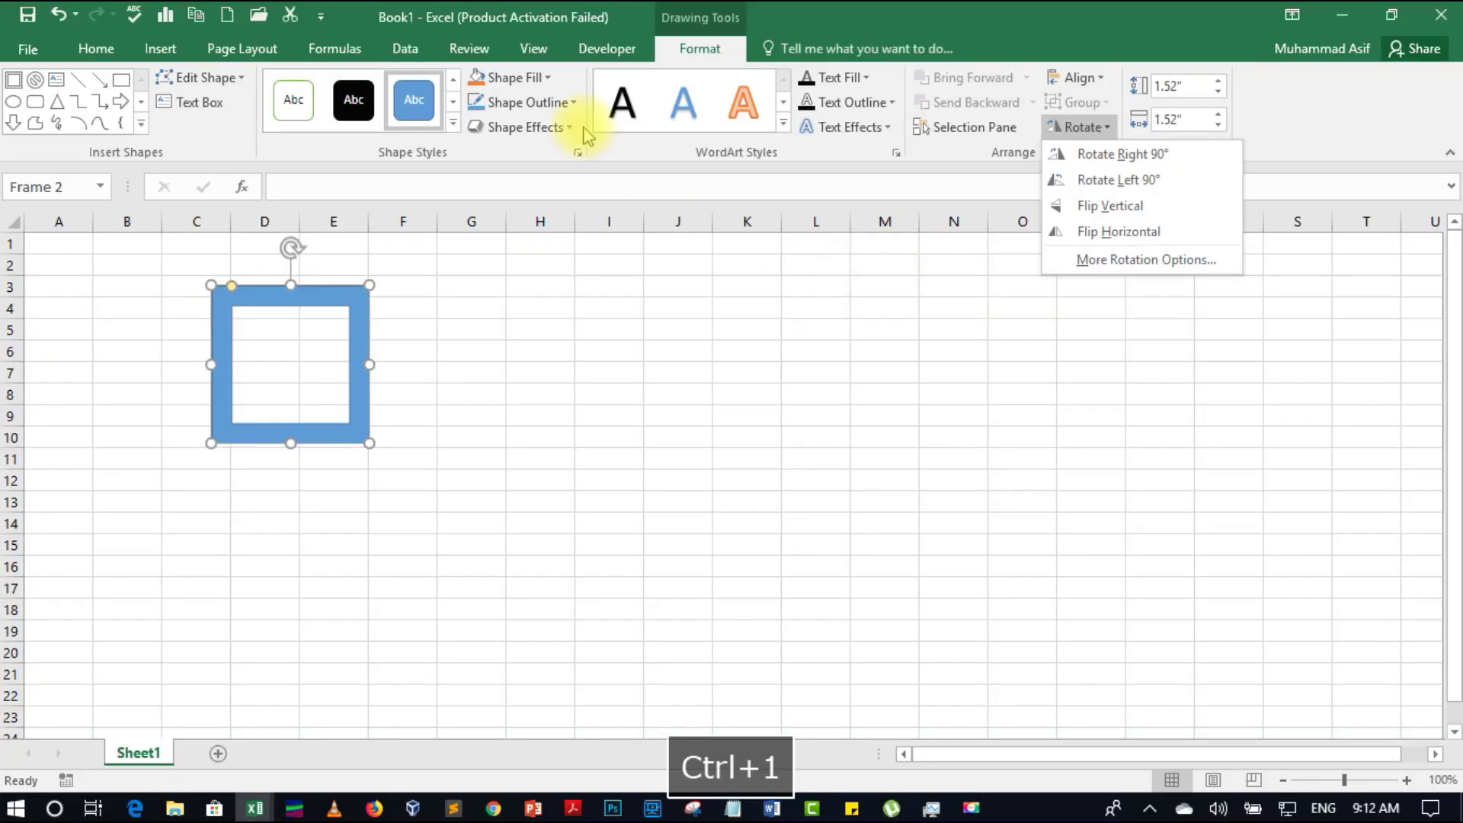
pyautogui.click(156, 52)
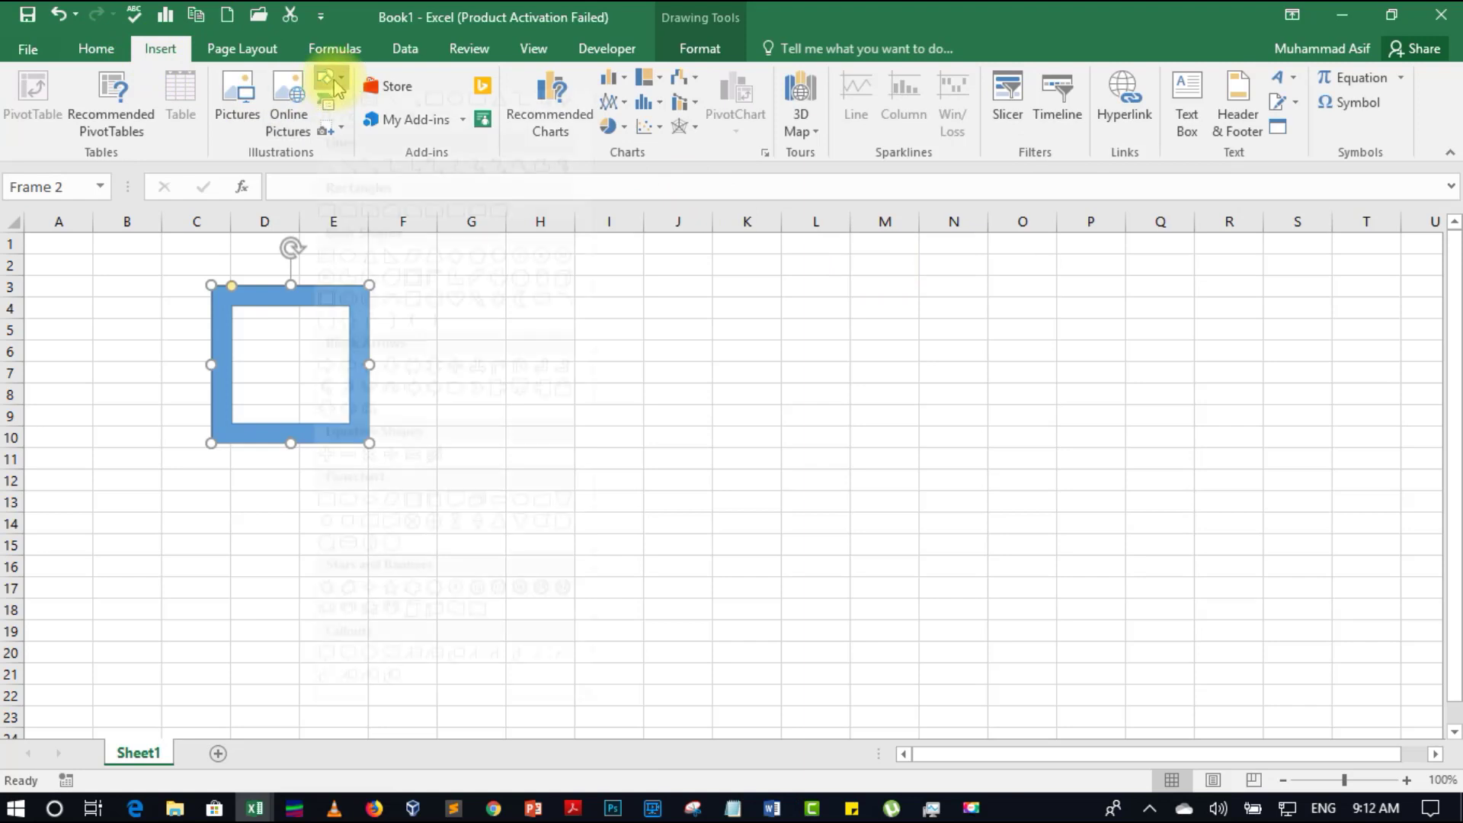
# Step: Draw a Smiley Face shape, about 1.93" square, and drag it onto the frame
pyautogui.click(336, 88)
pyautogui.click(441, 330)
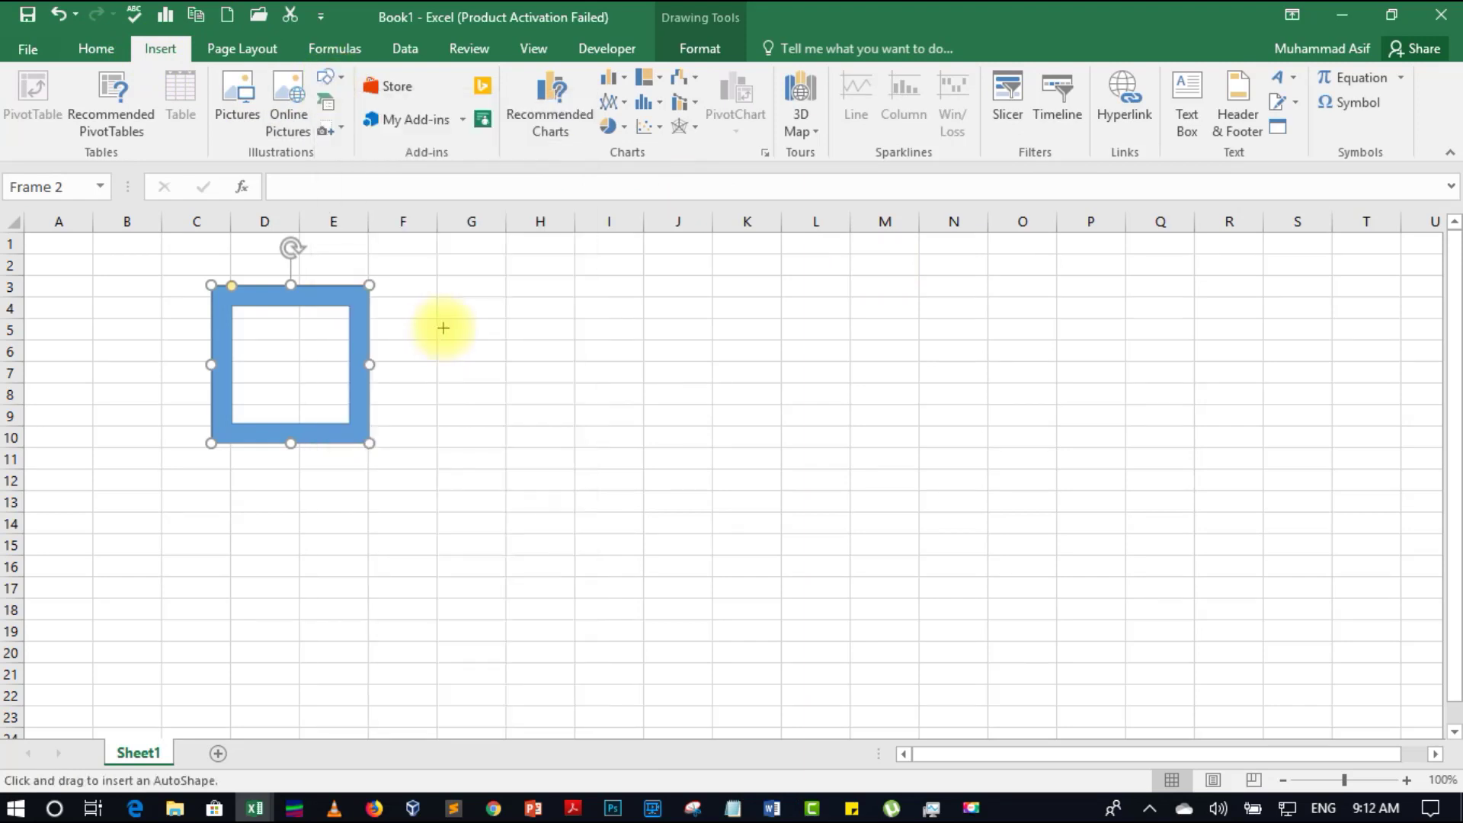
pyautogui.moveTo(437, 305); pyautogui.dragTo(632, 447)
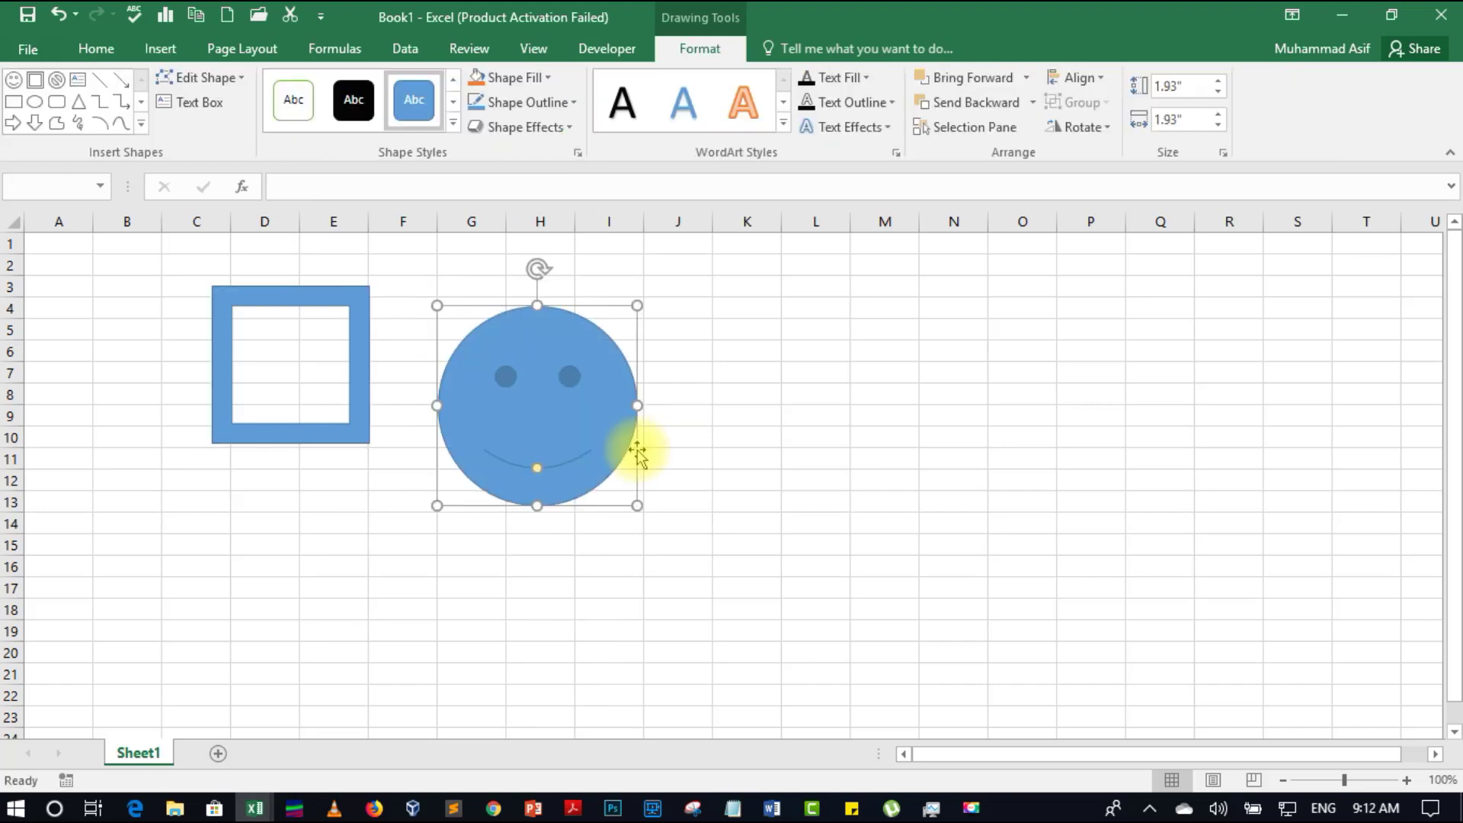
pyautogui.moveTo(557, 407); pyautogui.dragTo(438, 399)
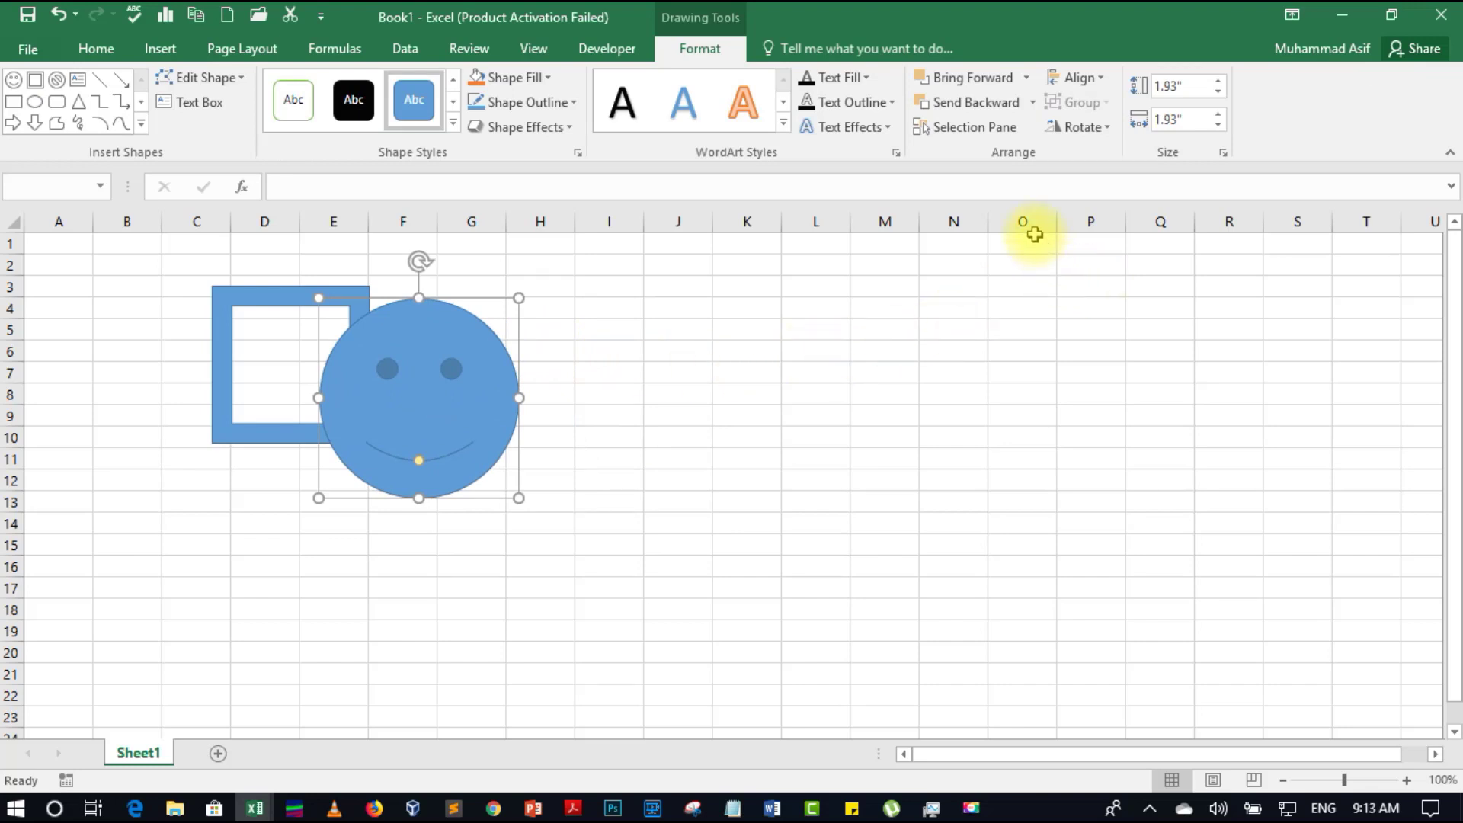
# Step: Move the smiley to columns M–O and the frame onto its right side, behind it
pyautogui.moveTo(490, 374); pyautogui.dragTo(1068, 338)
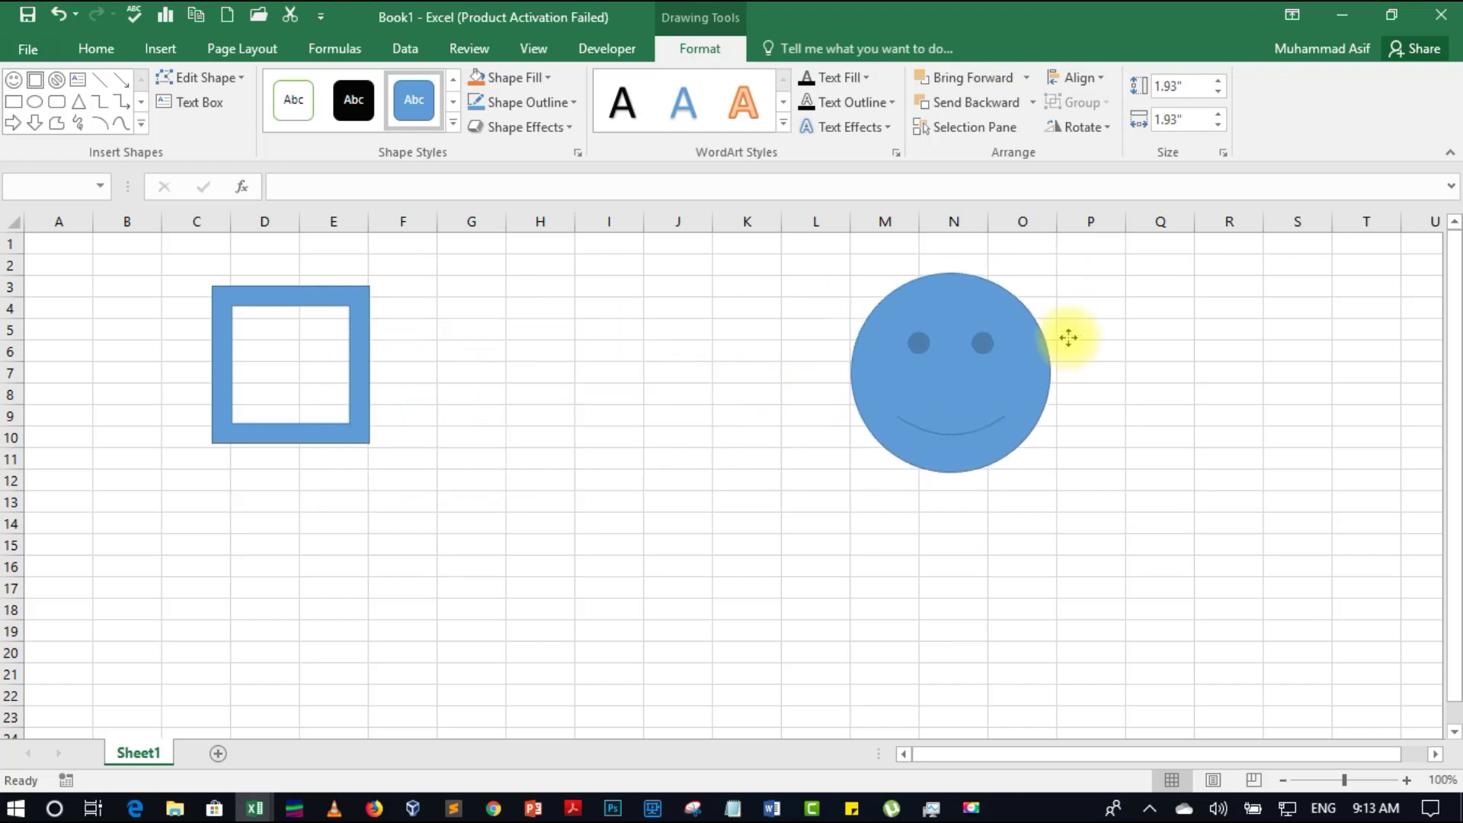
pyautogui.moveTo(368, 369); pyautogui.dragTo(1170, 317)
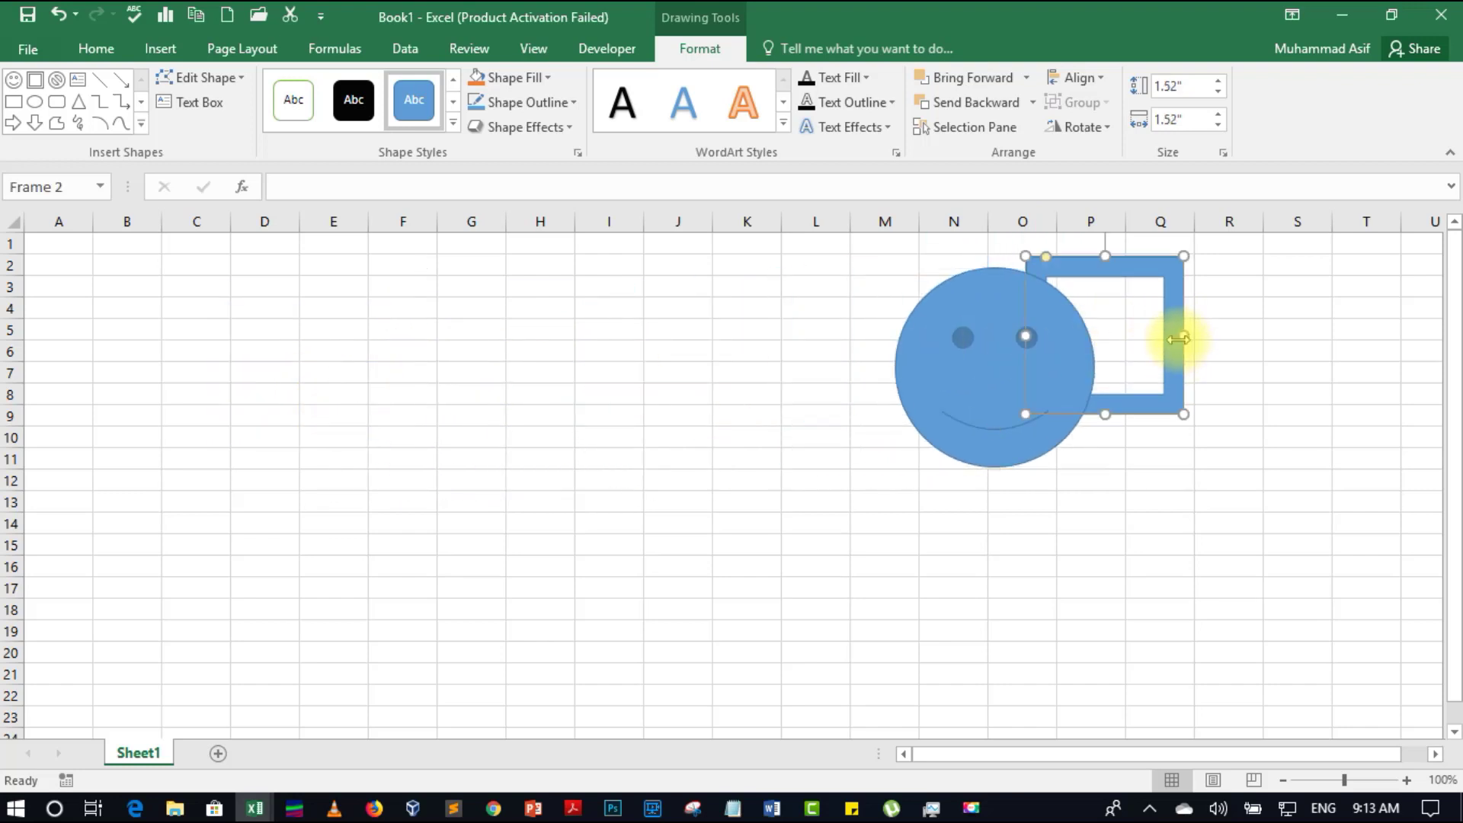
pyautogui.hotkey('ctrl', '1')
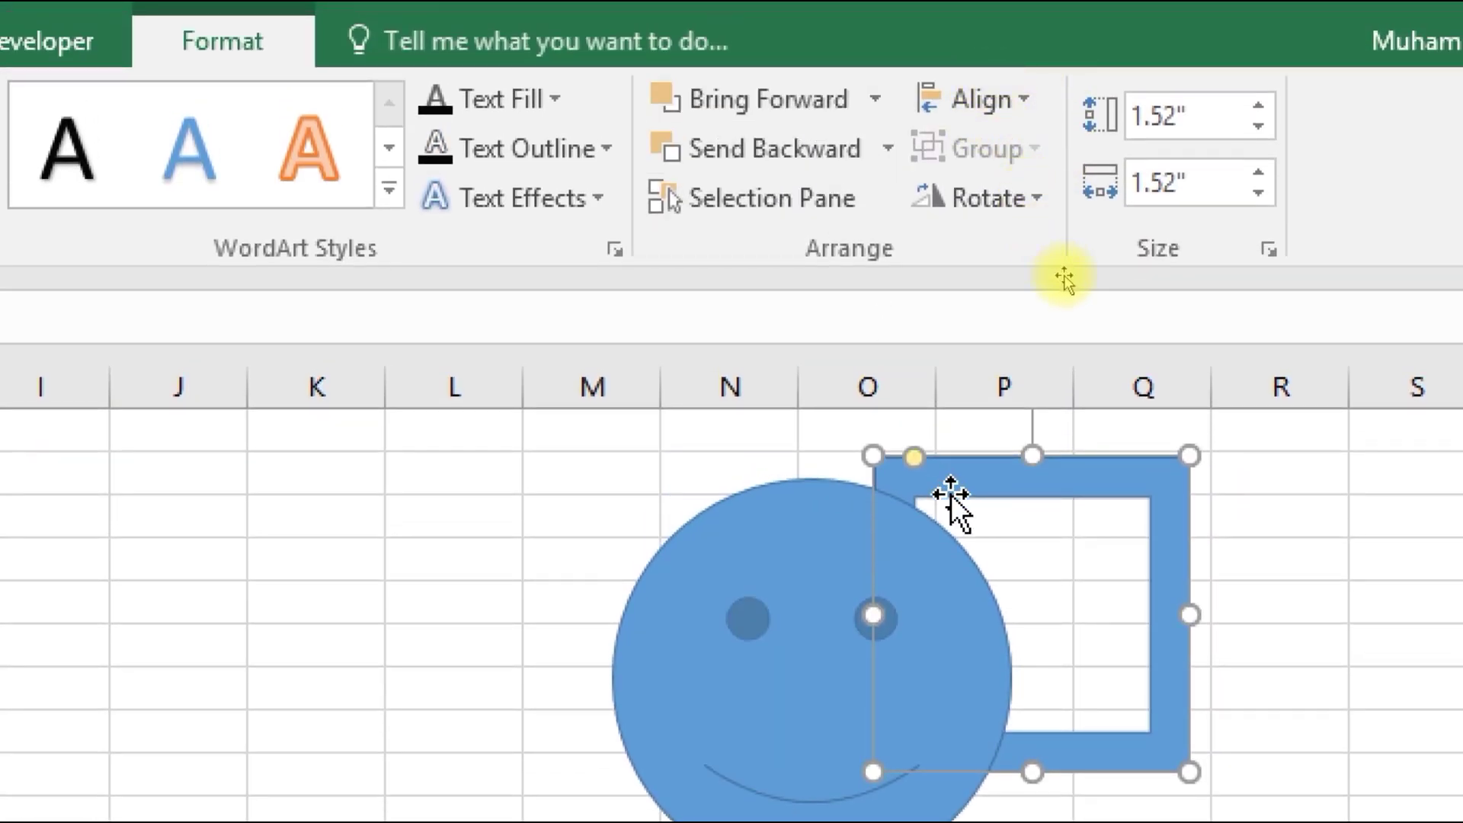
pyautogui.click(811, 110)
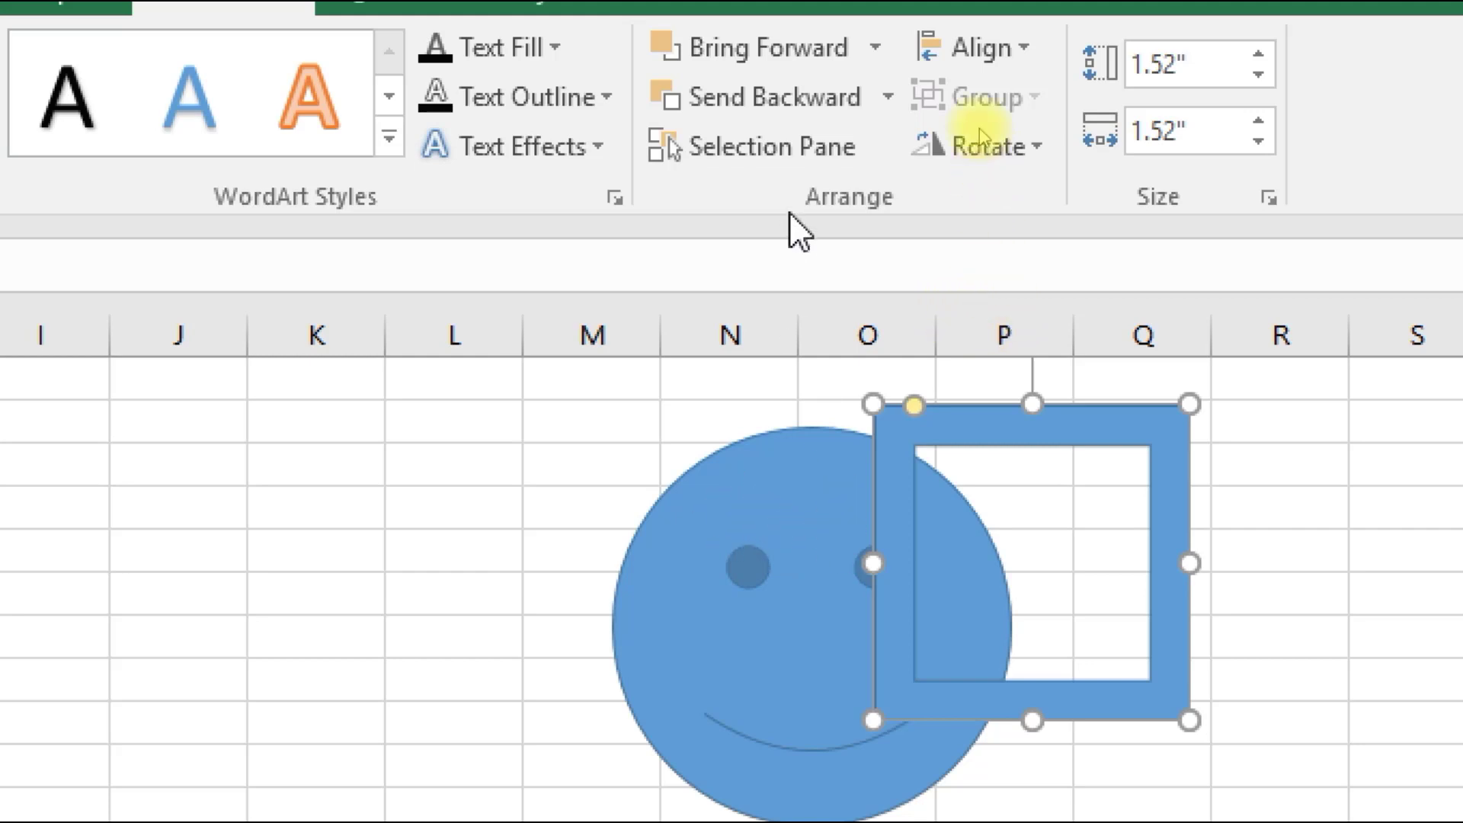
pyautogui.click(780, 107)
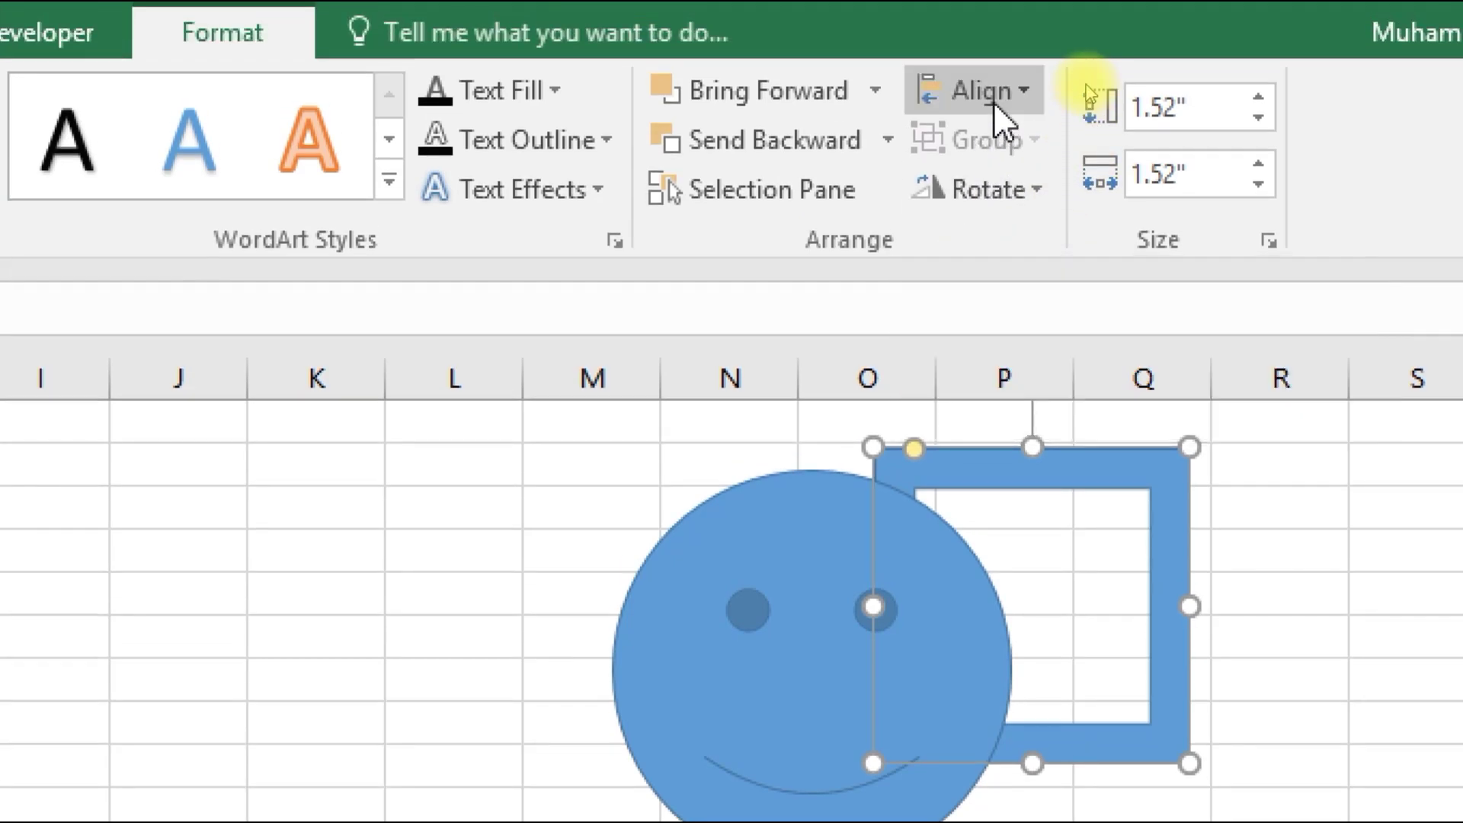
pyautogui.click(996, 107)
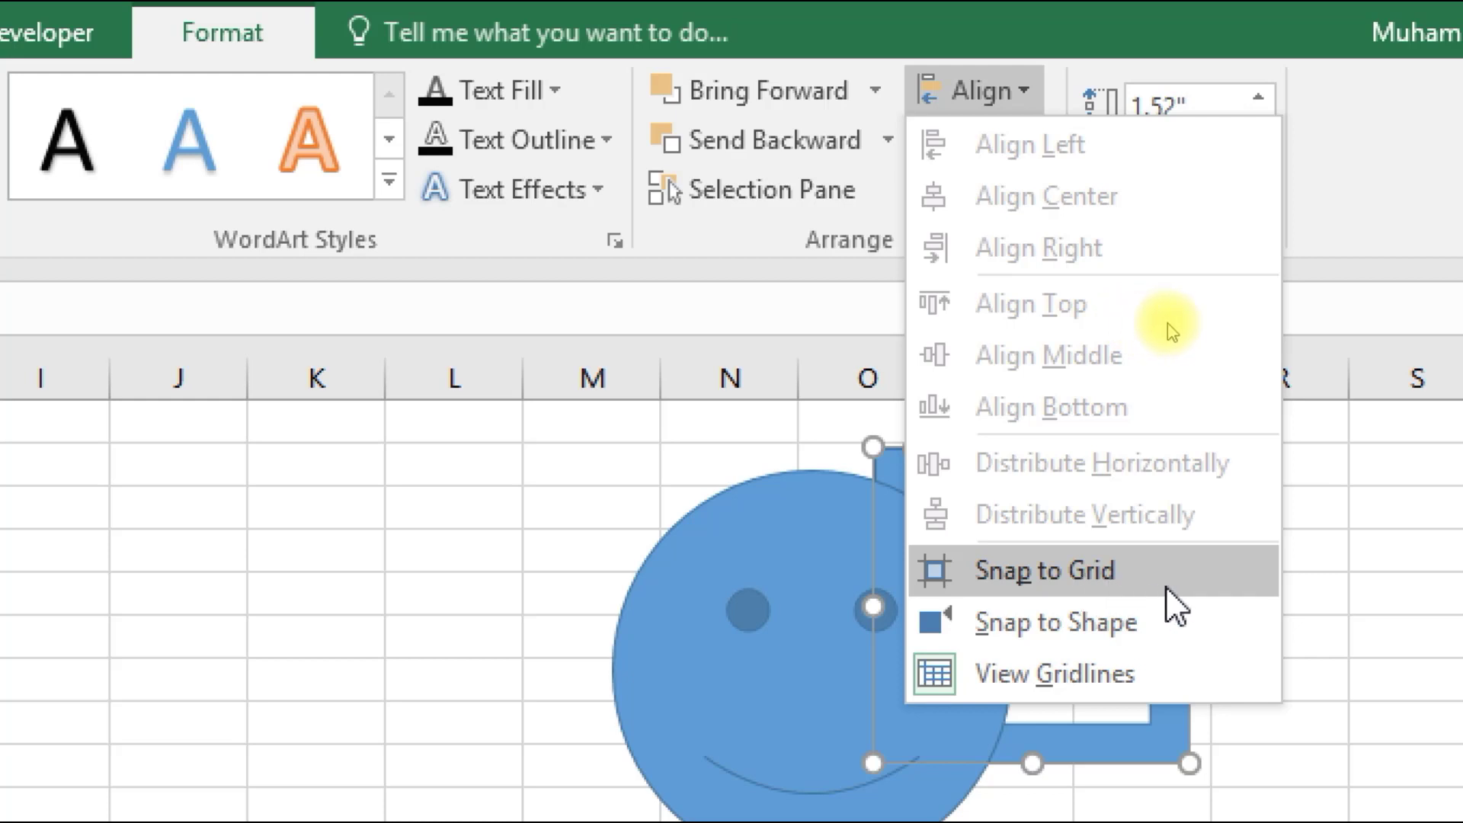
# Step: Select the smiley and frame together and apply Align Top, then Align Middle
pyautogui.click(743, 572)
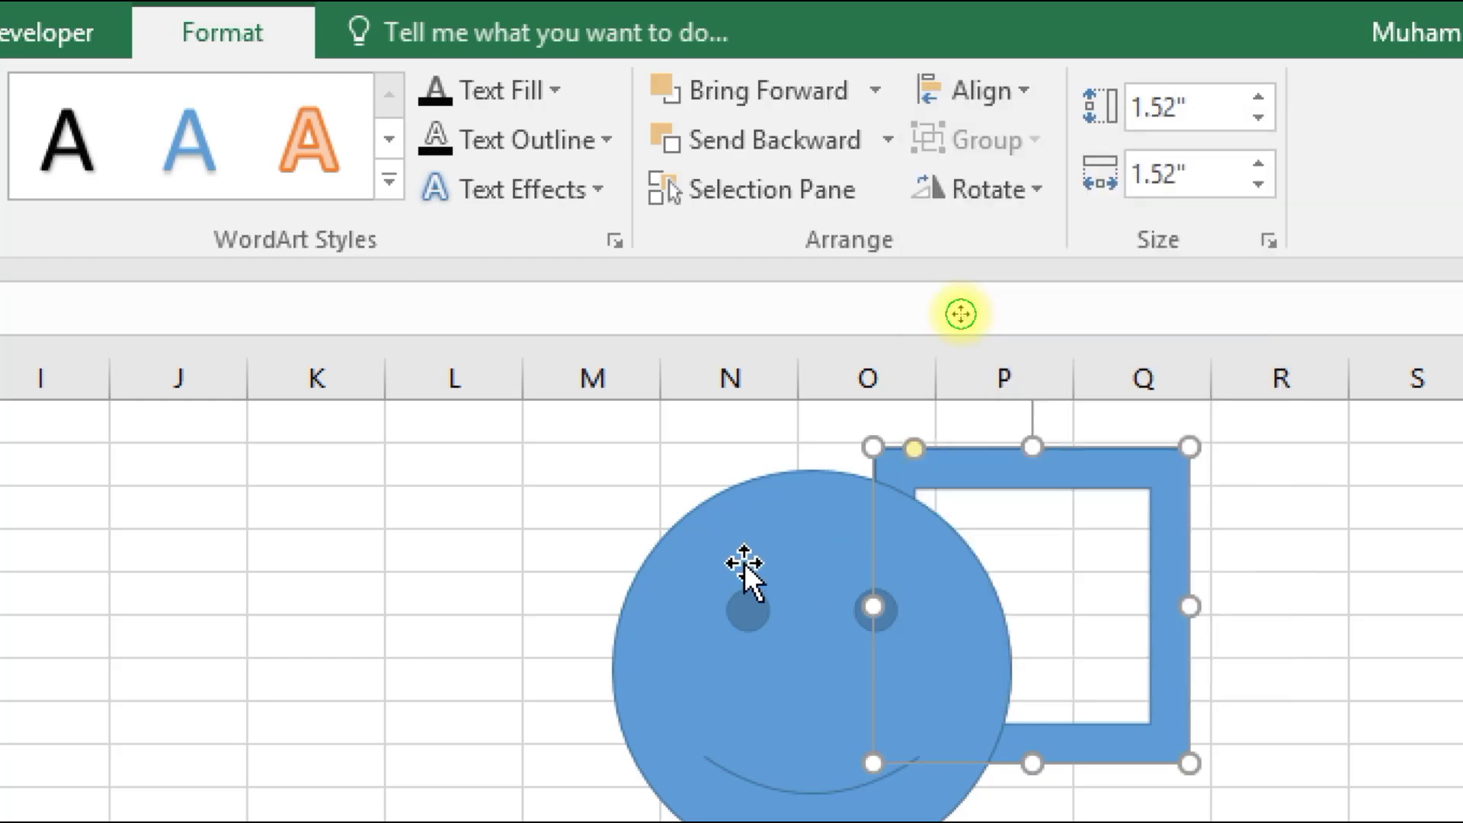
pyautogui.click(743, 572)
pyautogui.keyDown('shift'); pyautogui.click(1152, 487); pyautogui.keyUp('shift')
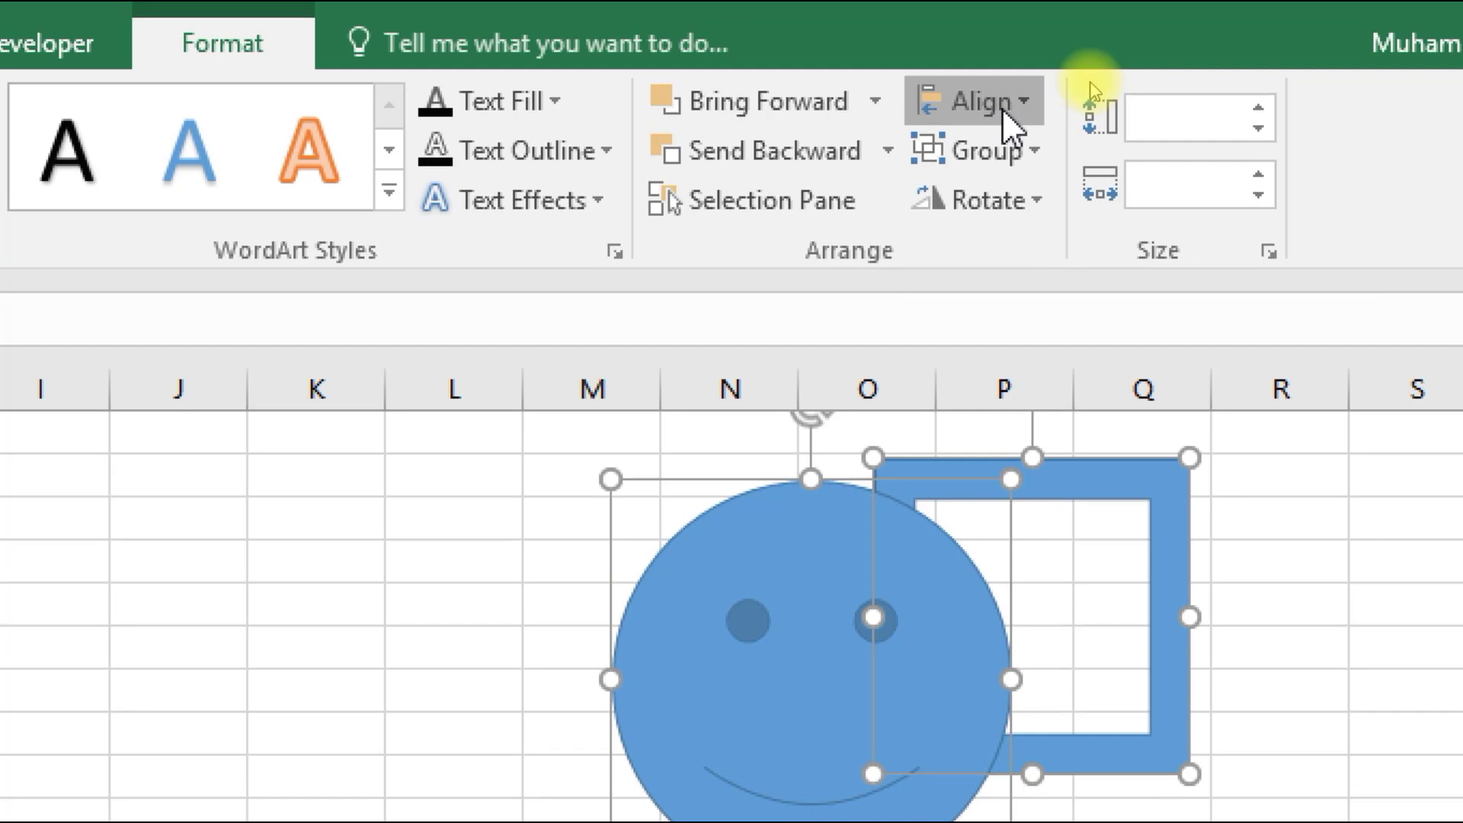
pyautogui.click(1003, 108)
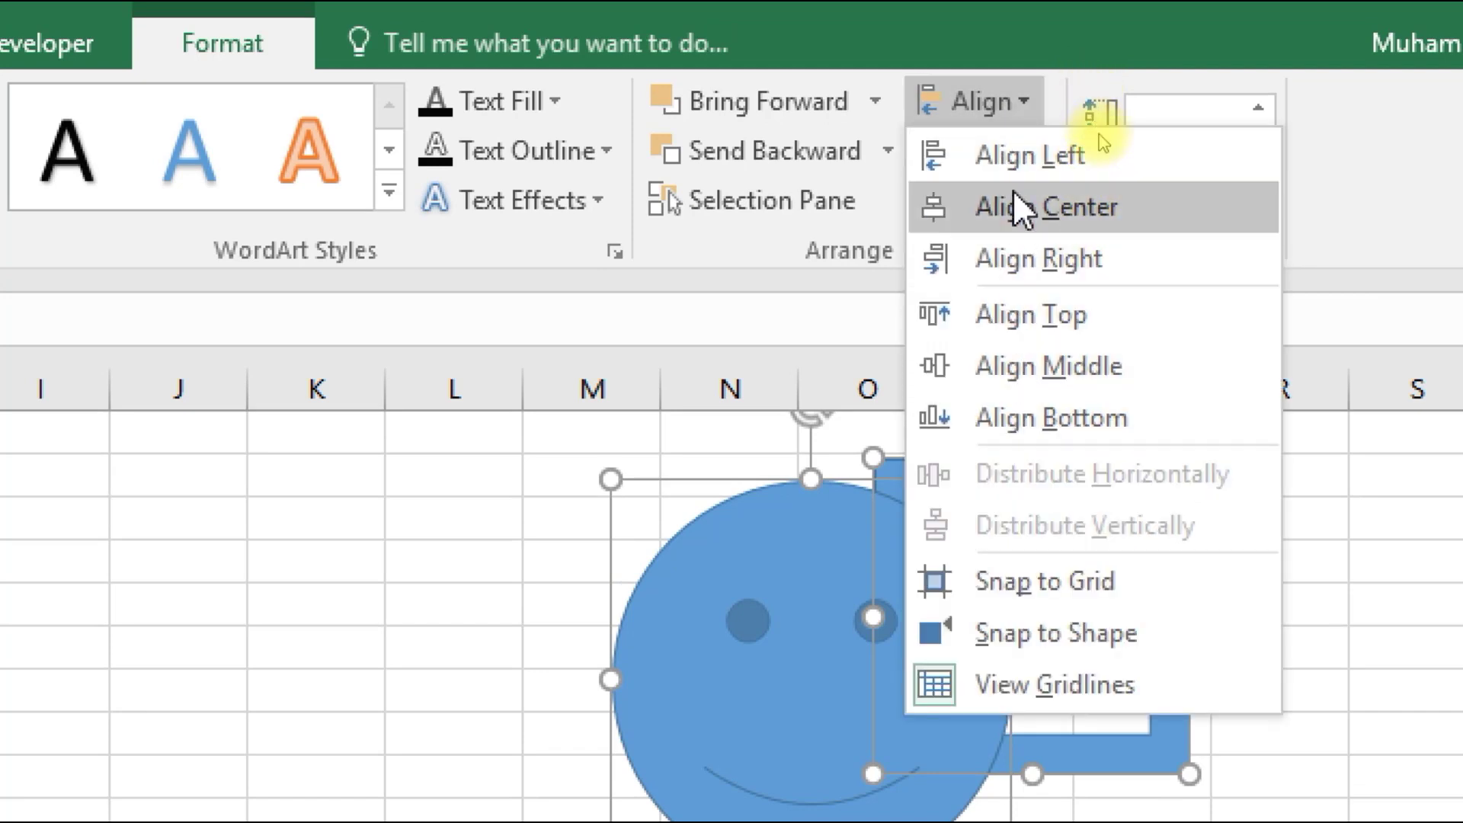
pyautogui.click(1041, 315)
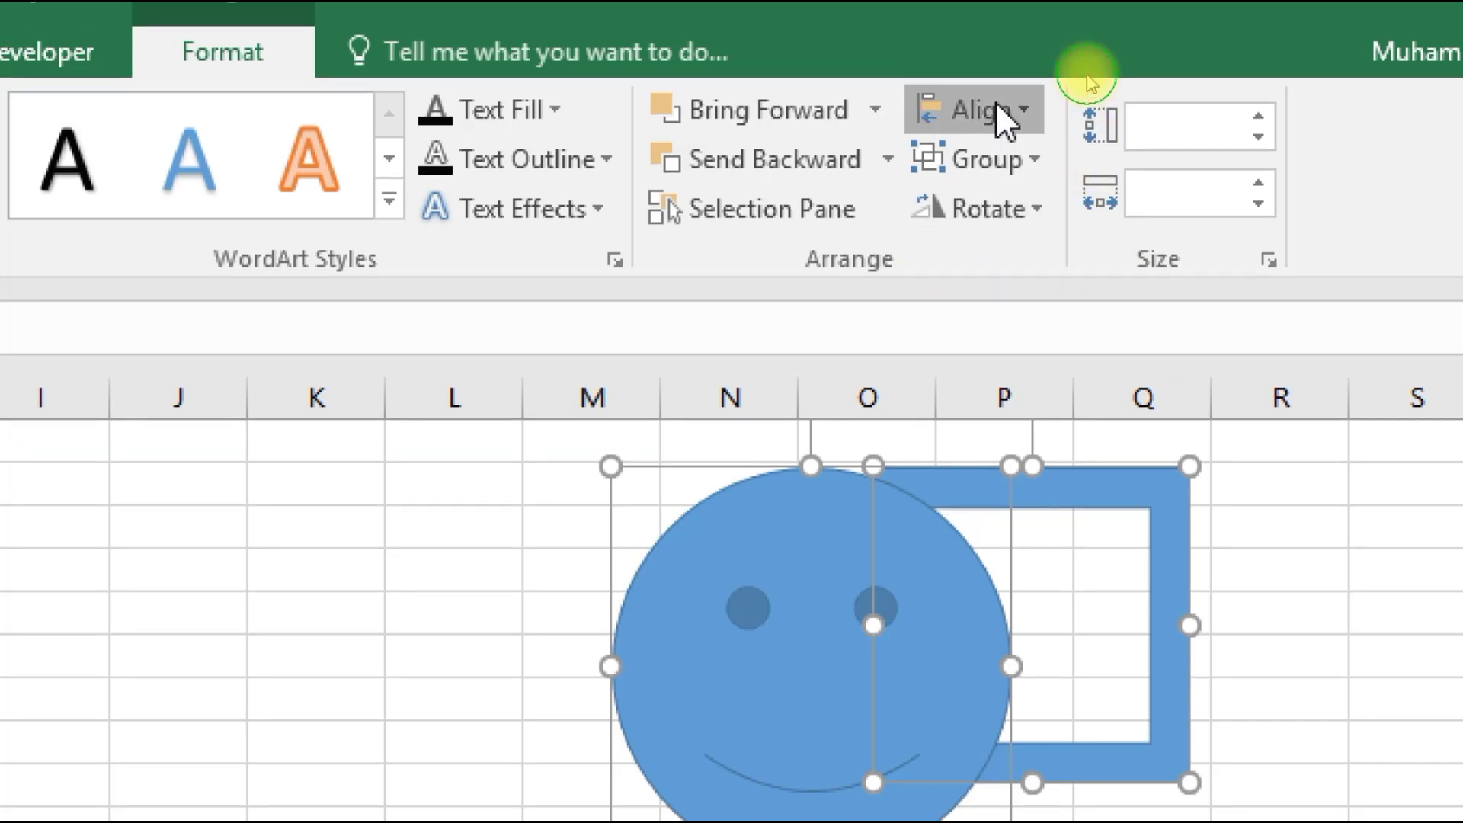
pyautogui.click(991, 103)
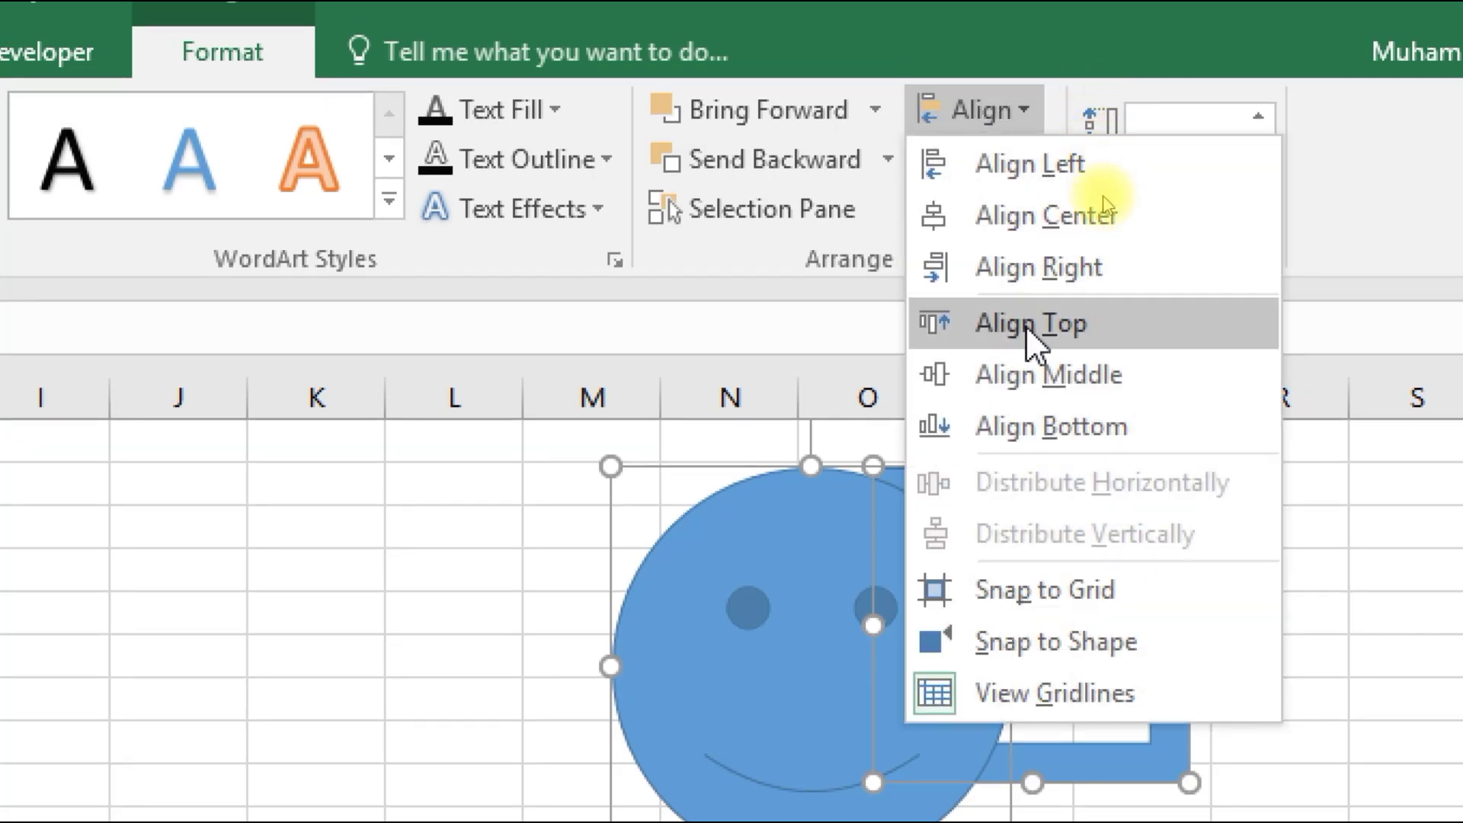
pyautogui.click(1036, 375)
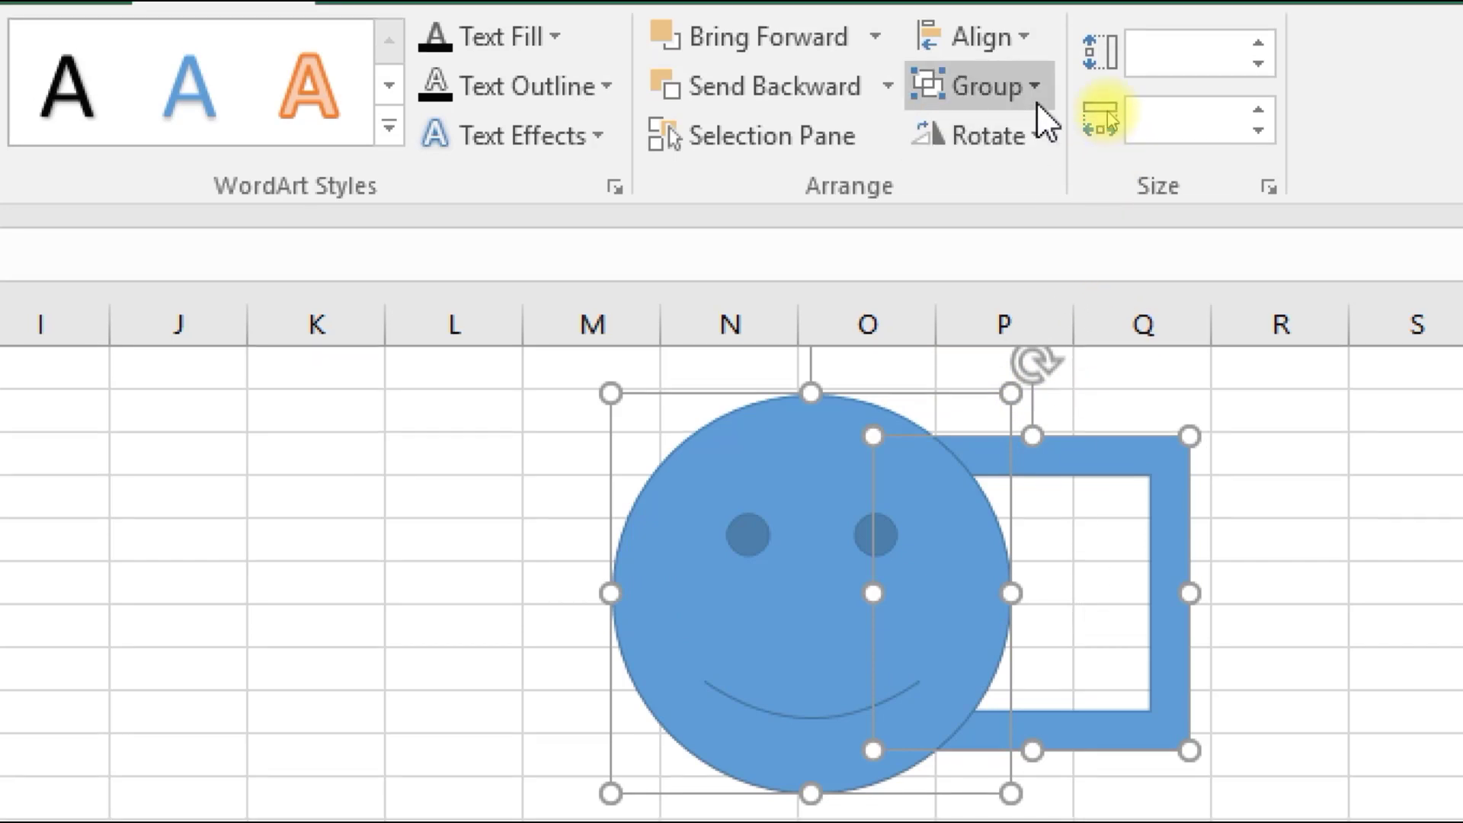
# Step: Open the Group dropdown in the Format tab's Arrange group for both shapes
pyautogui.click(1036, 103)
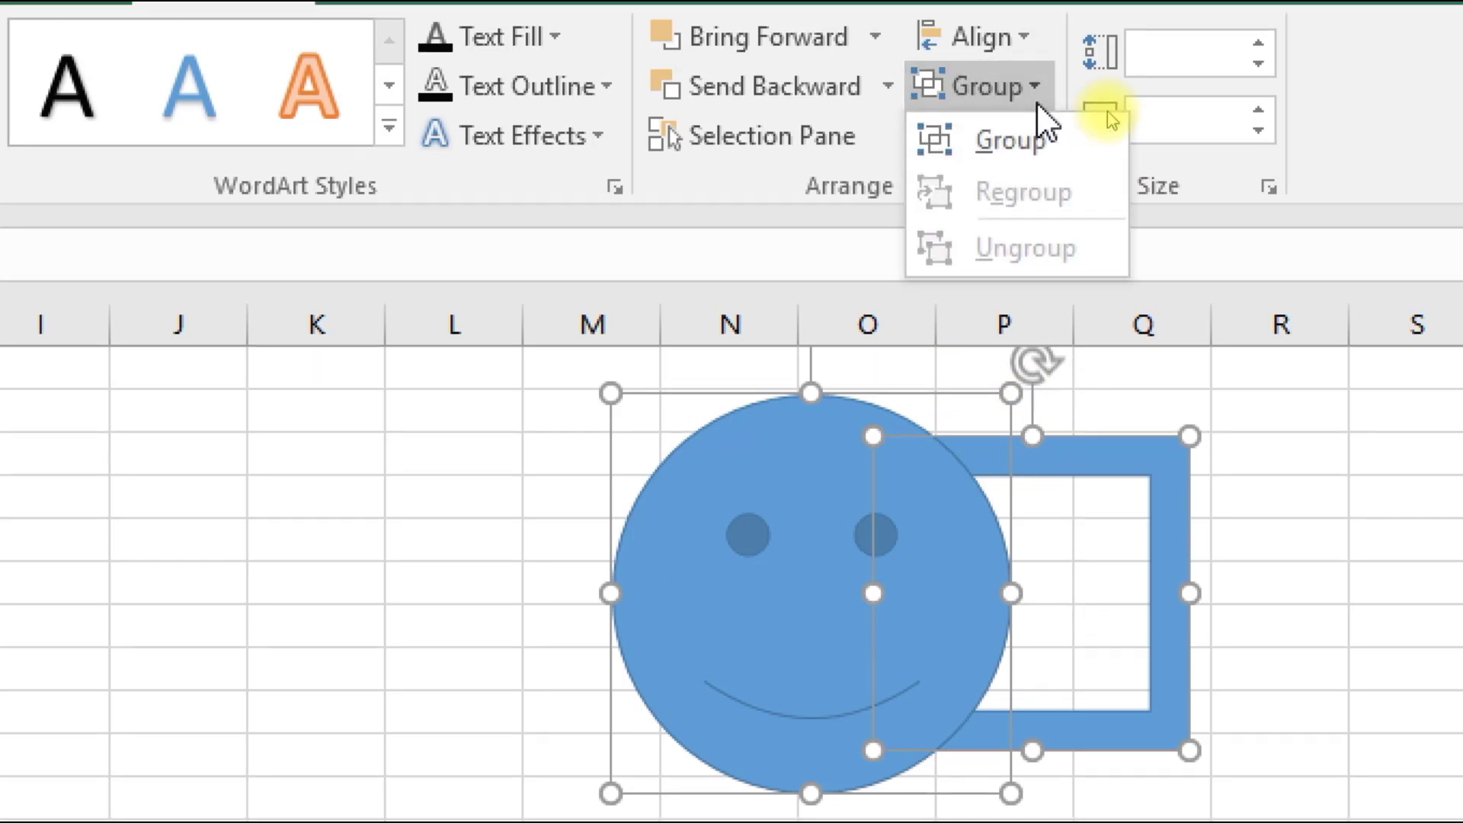